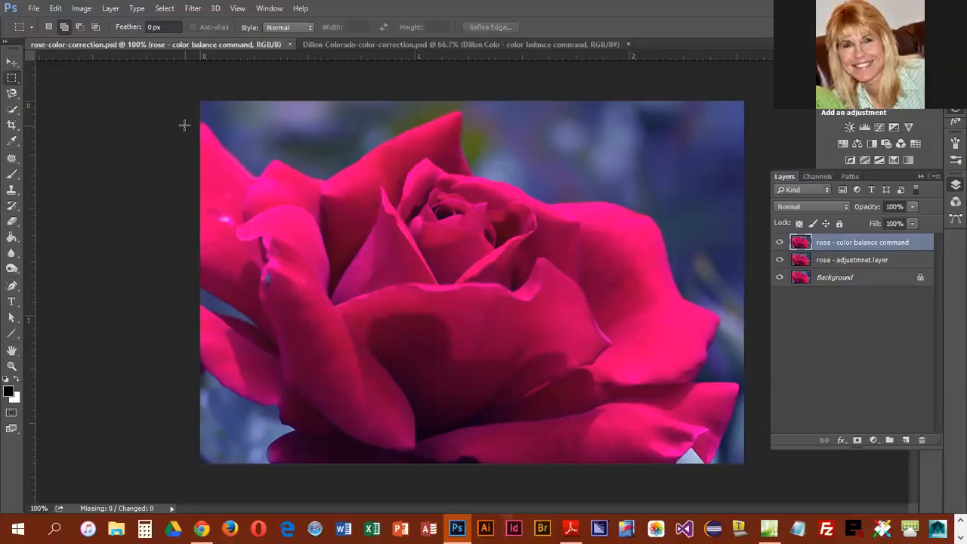
Step: Start a Color Balance adjustment on the rose's color balance command layer and shift the midtones toward yellow, with Yellow-Blue at -81
left_click(82, 9)
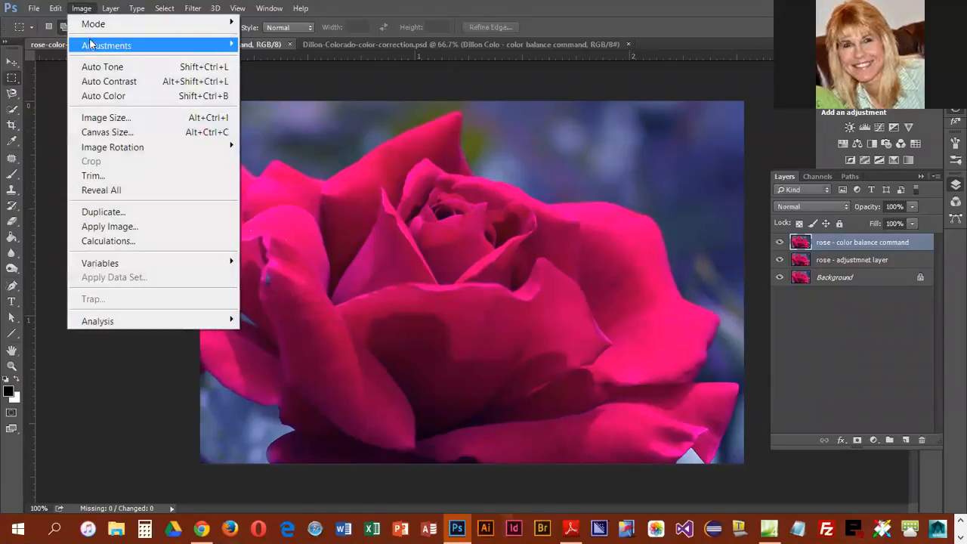
mouse_move(92, 47)
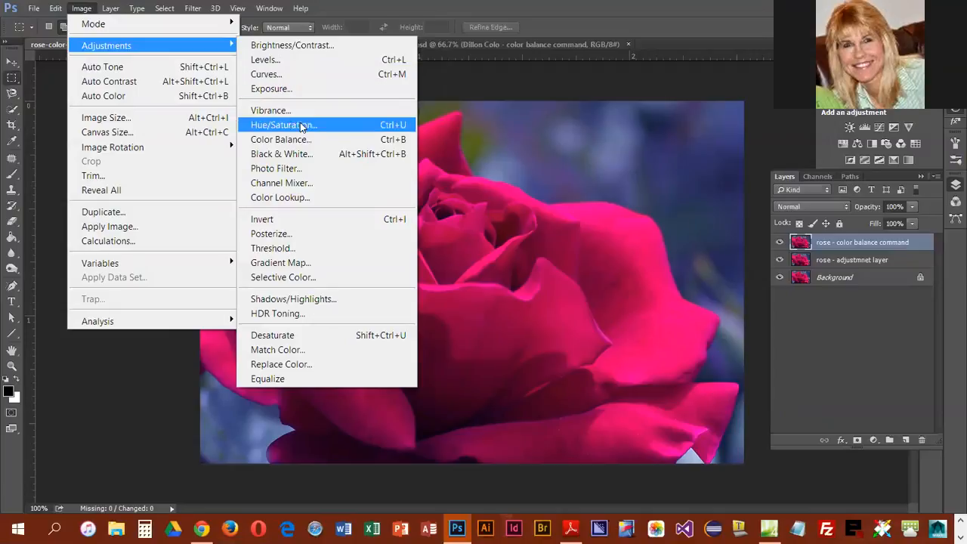
left_click(312, 143)
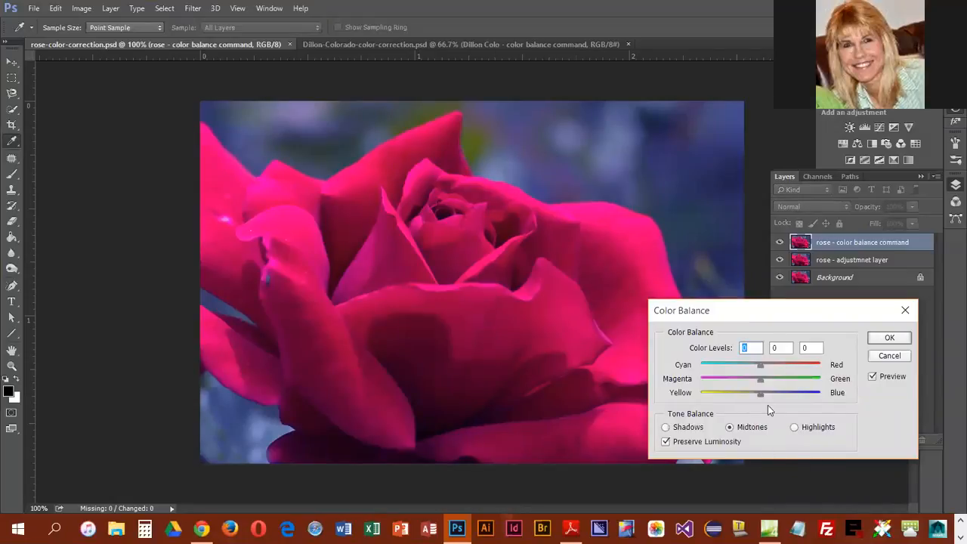
left_click_drag(762, 399, 707, 403)
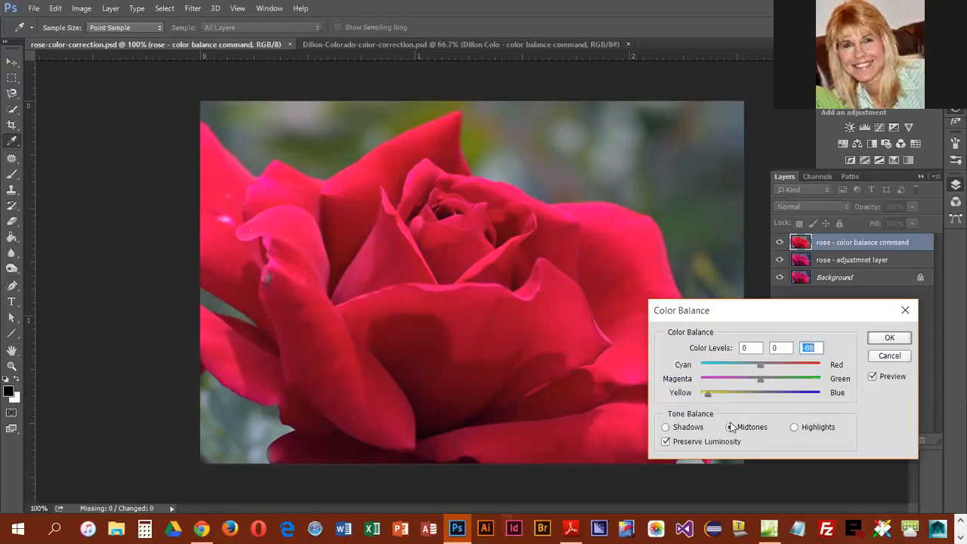
left_click(709, 393)
left_click_drag(712, 394, 713, 394)
Step: Set the rose's midtones to +75 Magenta-Green and +40 Cyan-Red, and apply the color balance
left_click_drag(762, 380, 794, 387)
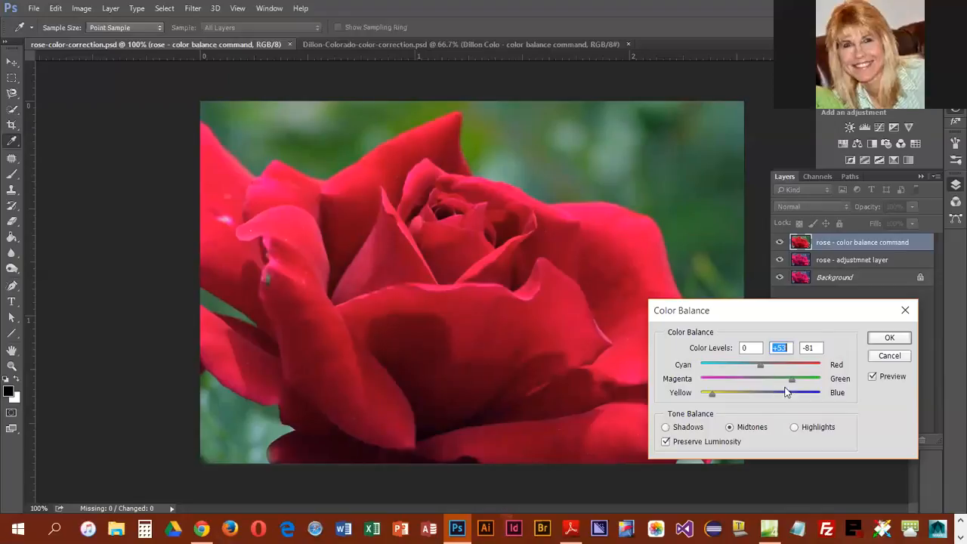
left_click(793, 382)
left_click_drag(794, 386, 799, 385)
left_click_drag(804, 377, 807, 379)
key("Up")
left_click_drag(778, 364, 785, 363)
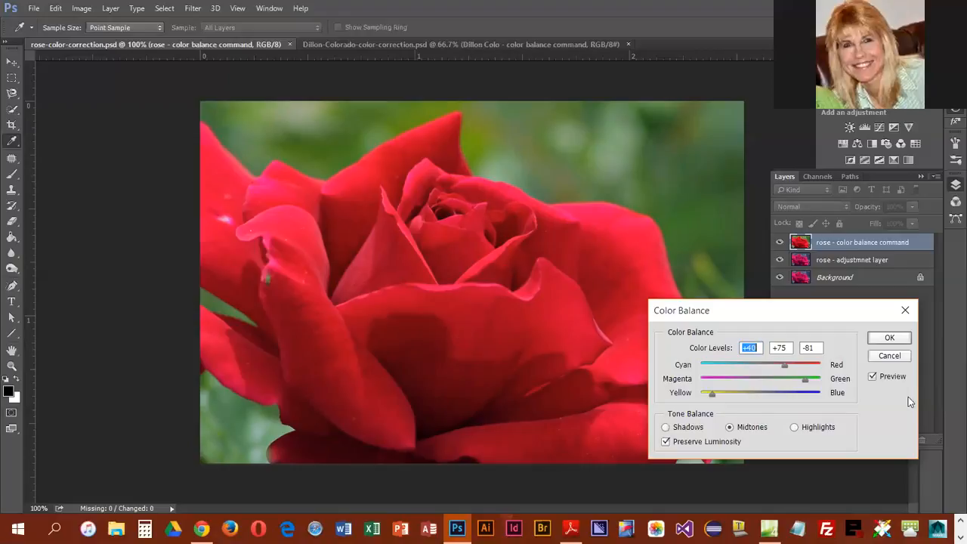
left_click(885, 338)
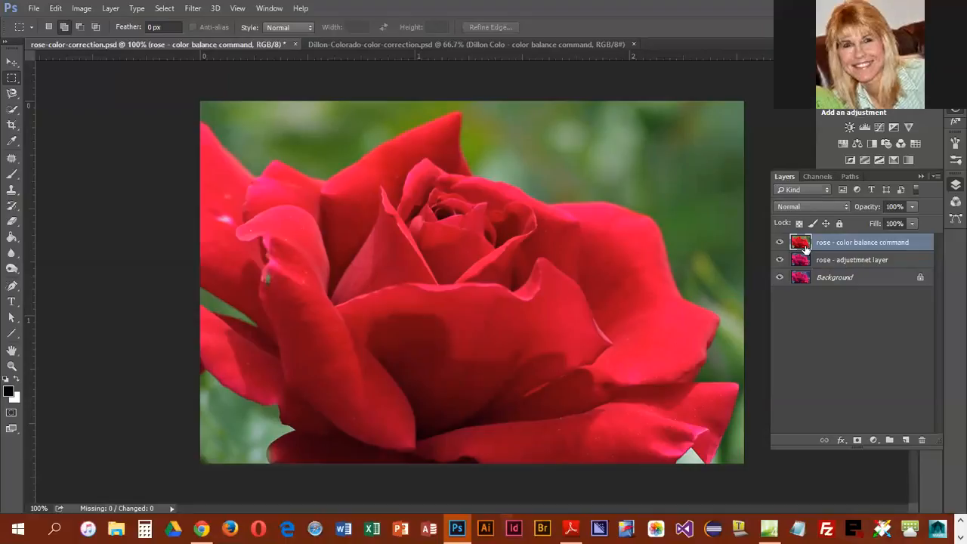
Step: Apply Brightness/Contrast to the rose layer with brightness 8 and contrast 41, comparing the preview first, and save the file
left_click(91, 9)
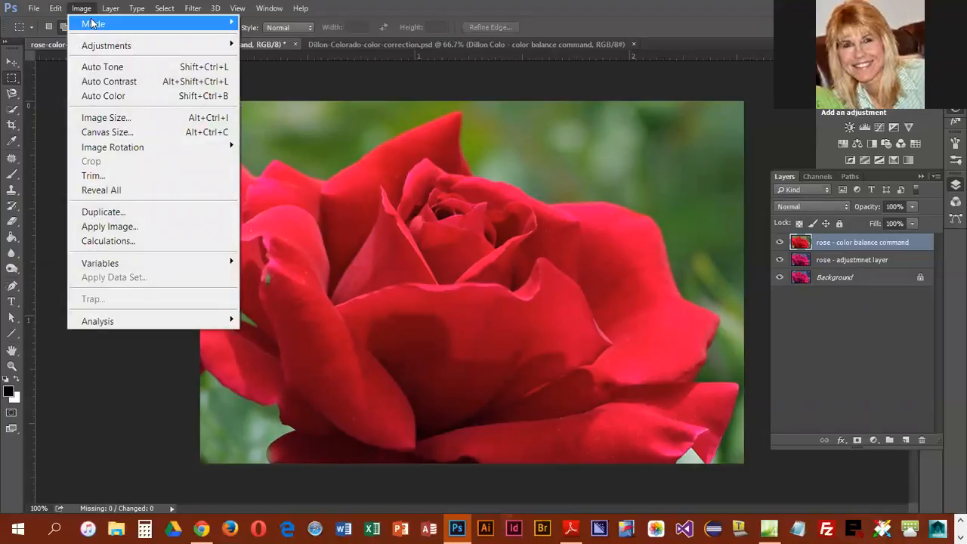
mouse_move(93, 44)
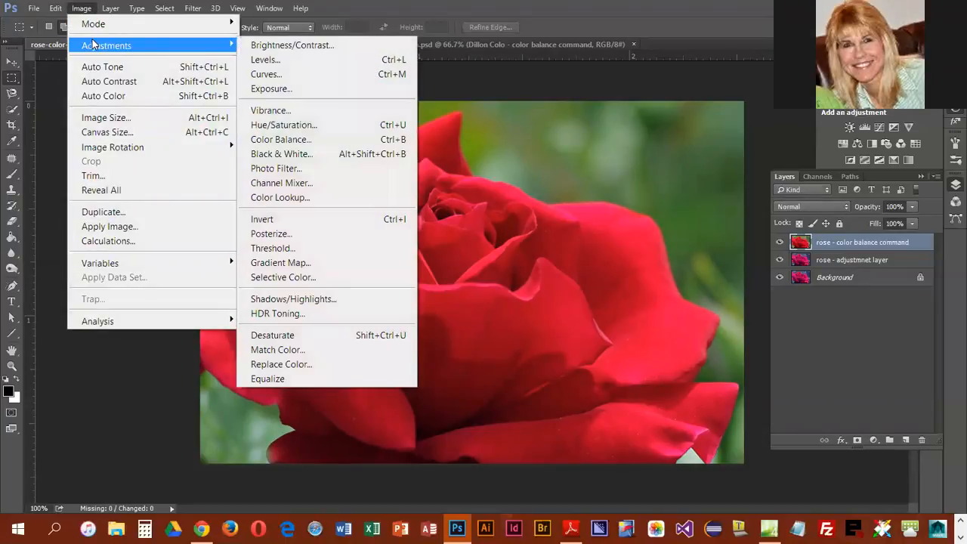
left_click(256, 46)
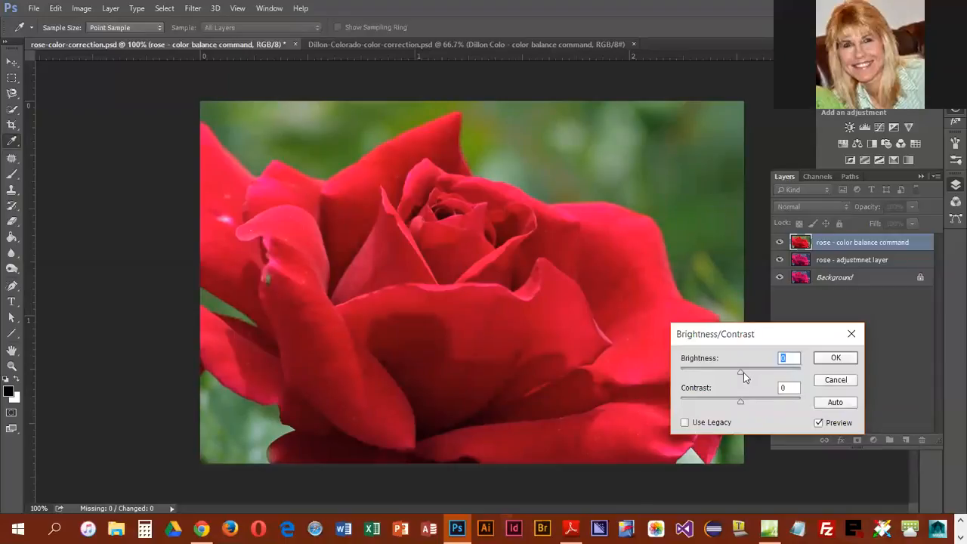
left_click_drag(740, 373, 743, 374)
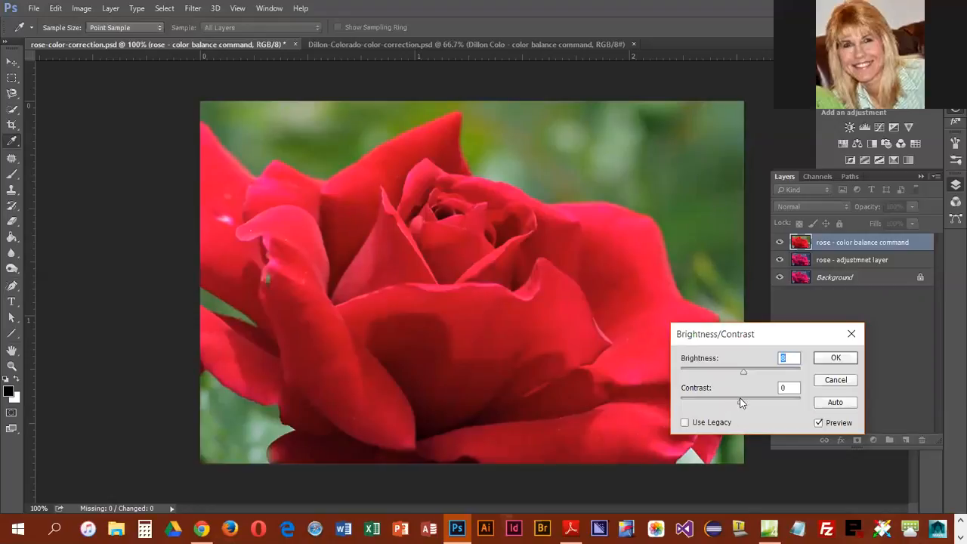
left_click_drag(739, 399, 765, 399)
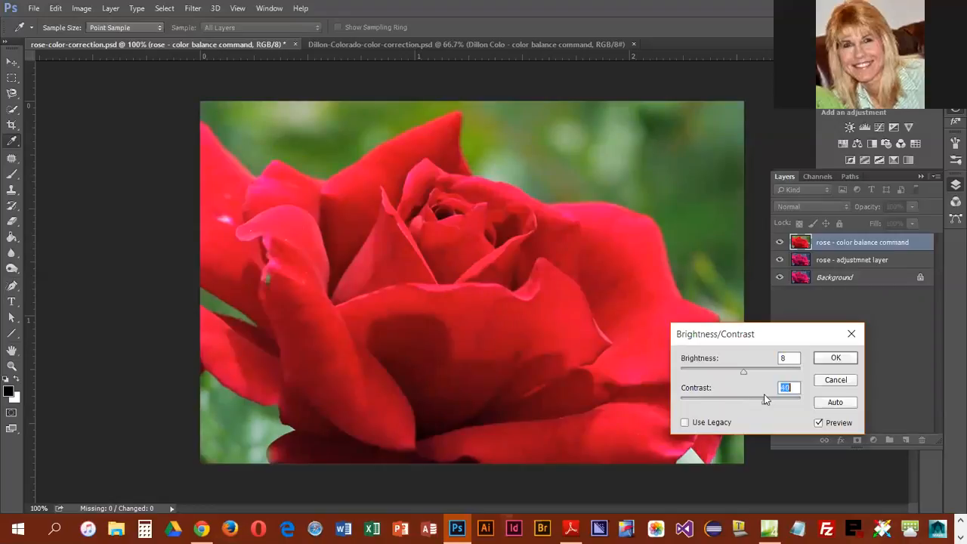
left_click(819, 424)
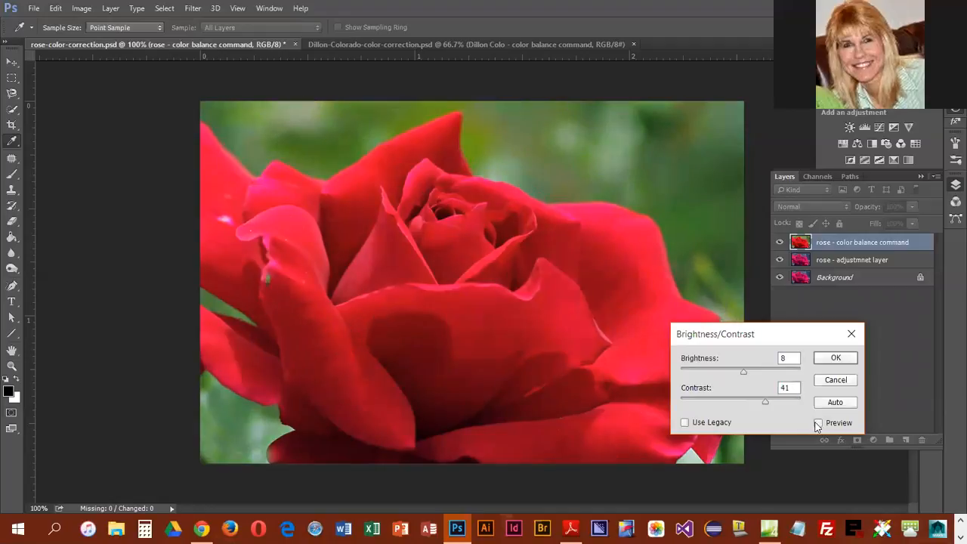
left_click(819, 424)
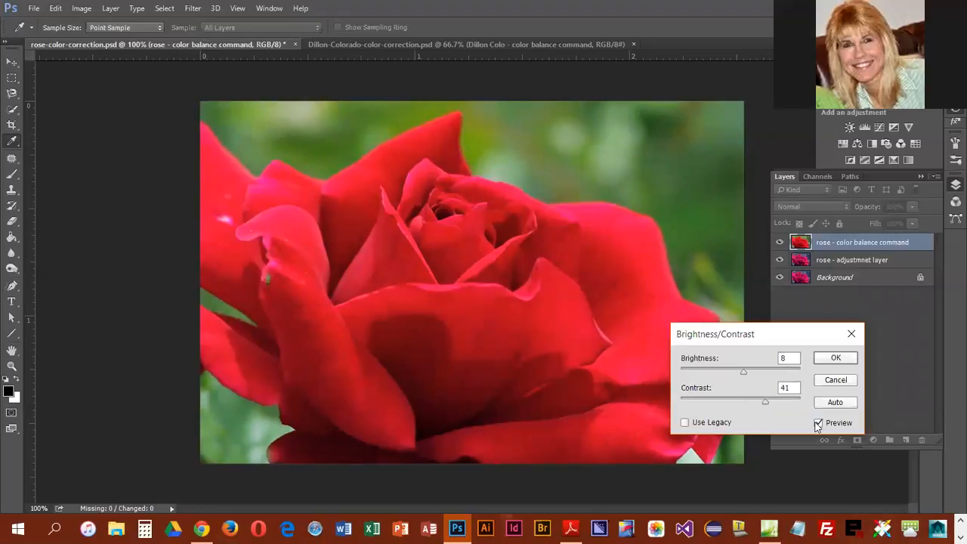
left_click(836, 358)
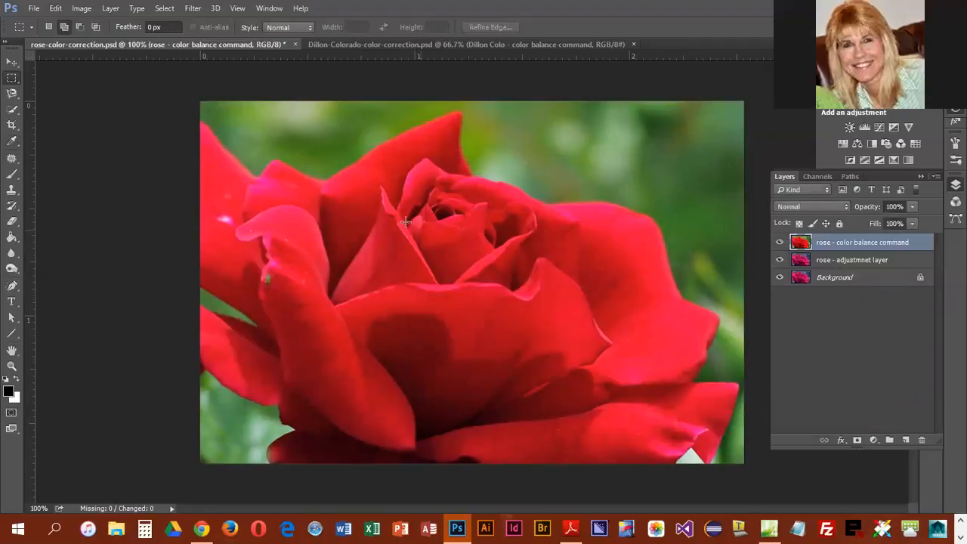
left_click(33, 8)
left_click(67, 160)
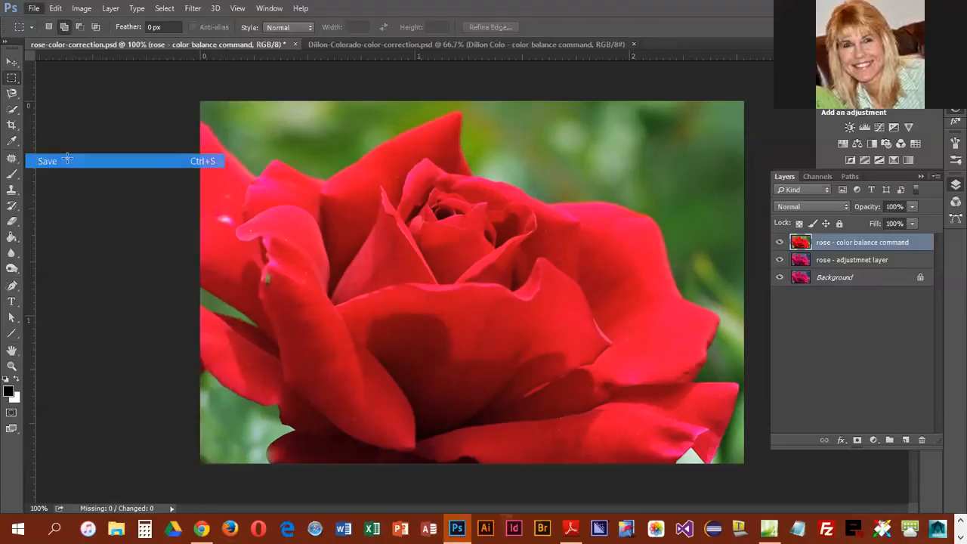
Step: Switch to the Dillon-Colorado-color-correction.psd document and use Color Balance to shift the midtones toward blue, slightly toward magenta and toward cyan
left_click(354, 45)
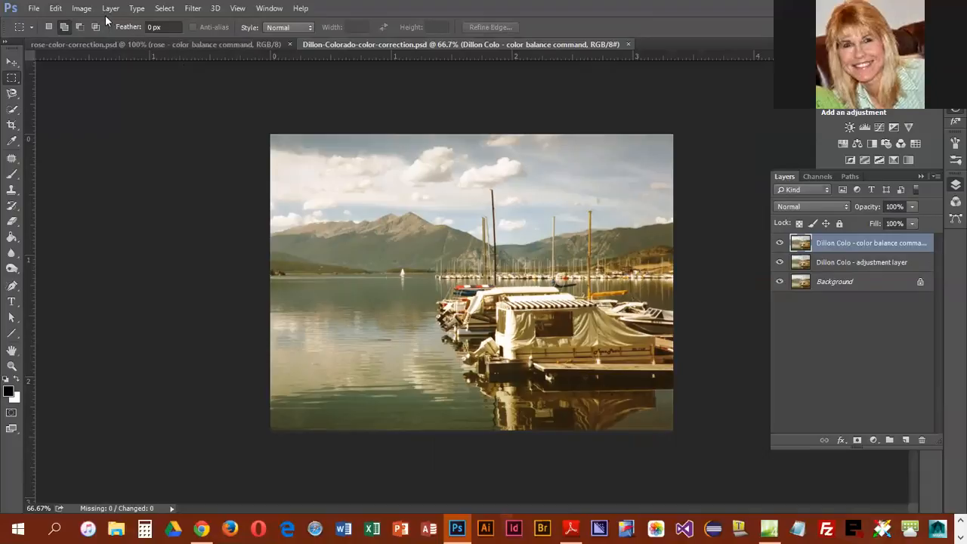
left_click(82, 8)
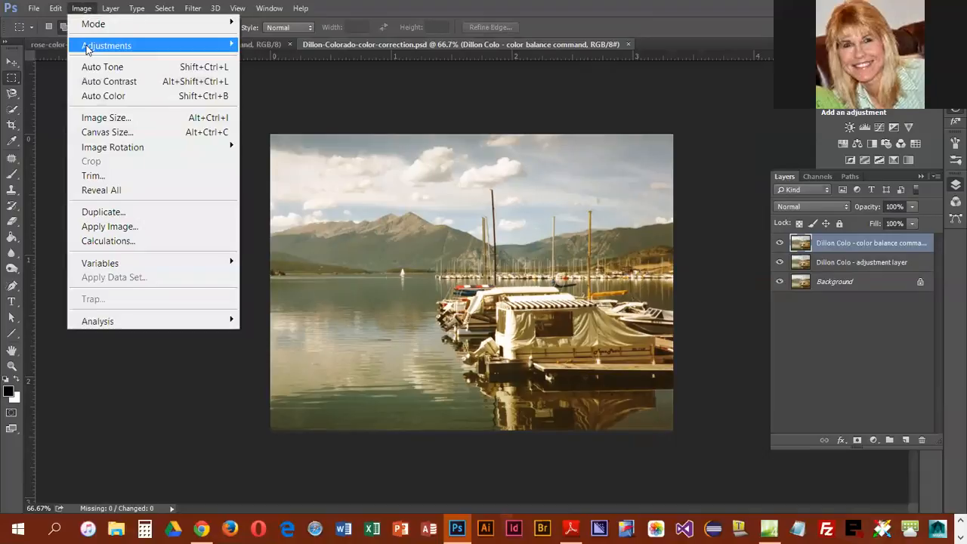
mouse_move(87, 48)
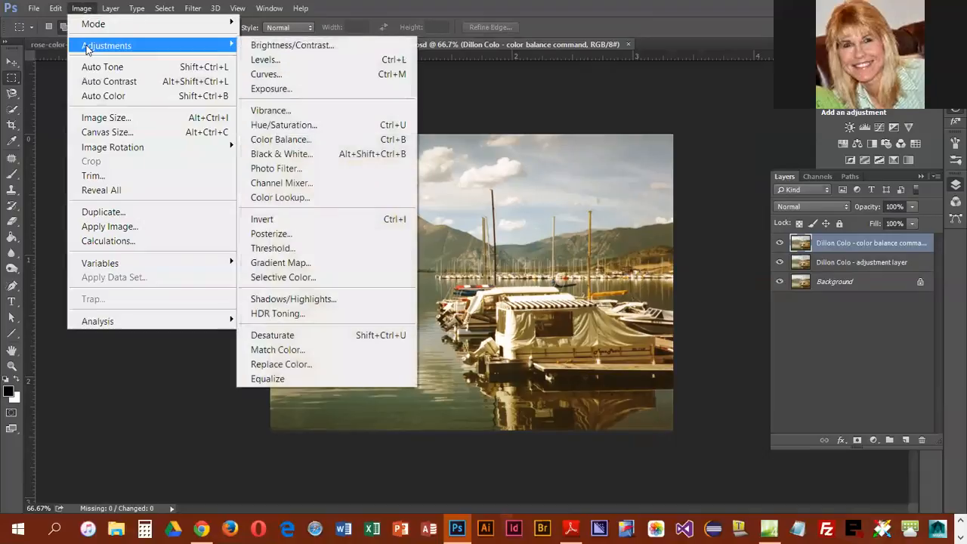
left_click(299, 149)
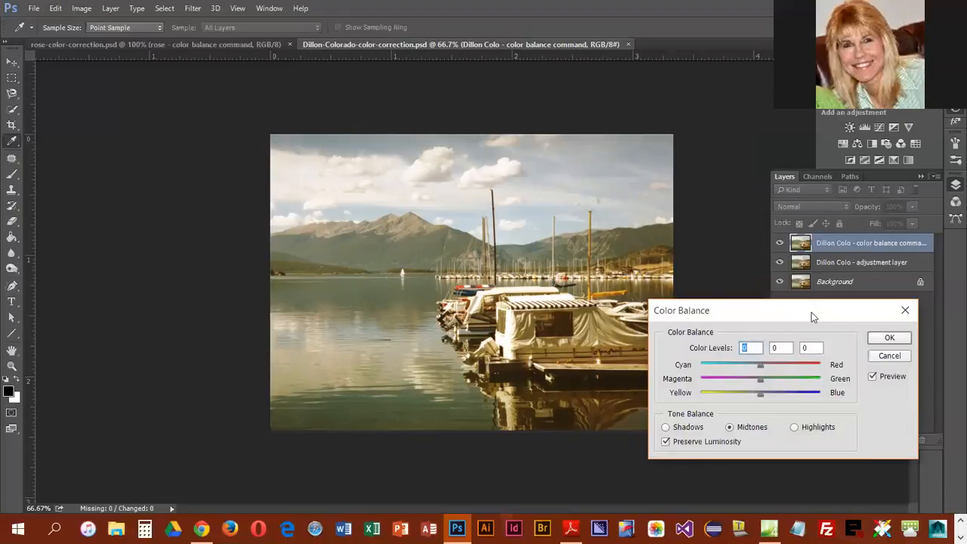
left_click_drag(811, 312, 213, 346)
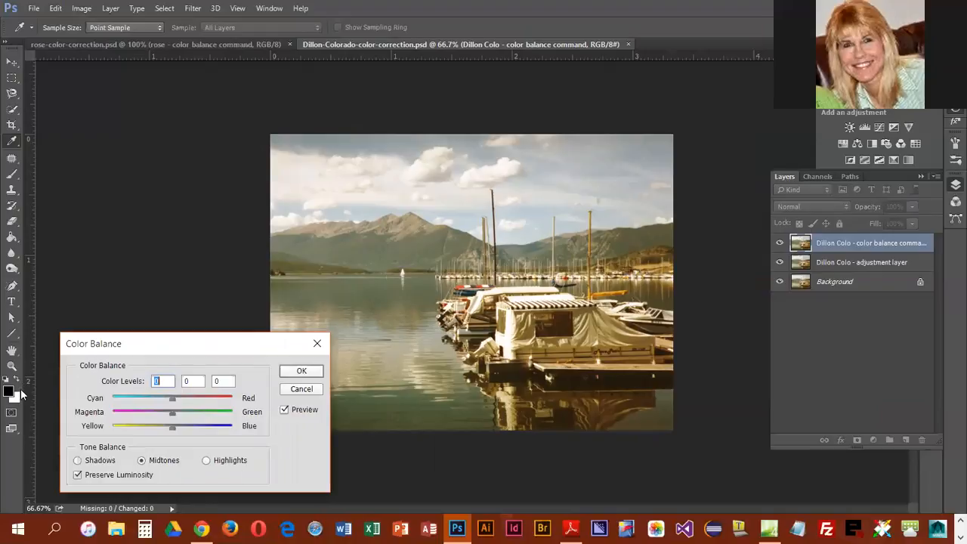
left_click_drag(174, 427, 208, 428)
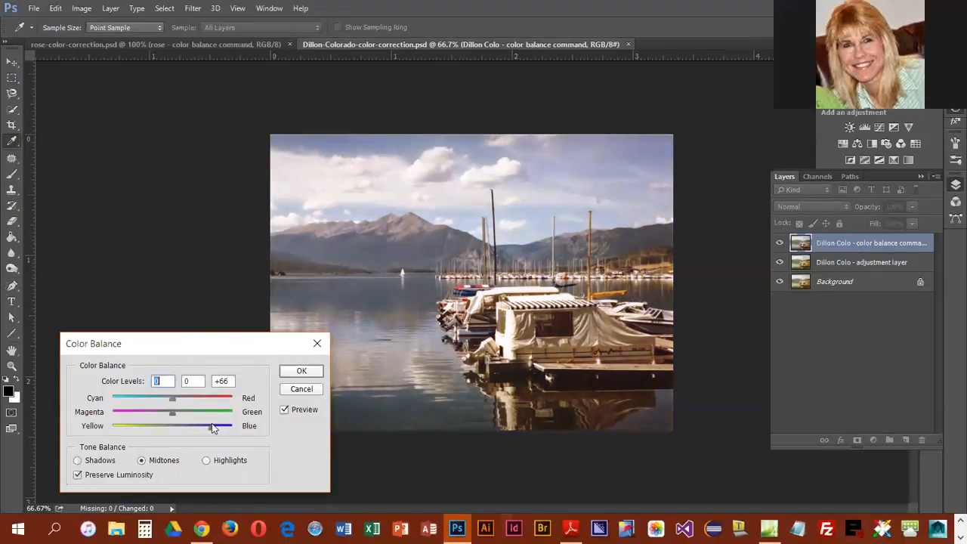
left_click_drag(214, 428, 212, 428)
left_click_drag(214, 429, 202, 431)
left_click_drag(169, 415, 169, 413)
left_click_drag(164, 401, 160, 404)
Step: Set the shadows' color levels to -12 Cyan-Red, -4 Magenta-Green and +25 Yellow-Blue, and apply the color balance
left_click(78, 461)
left_click_drag(173, 428, 187, 428)
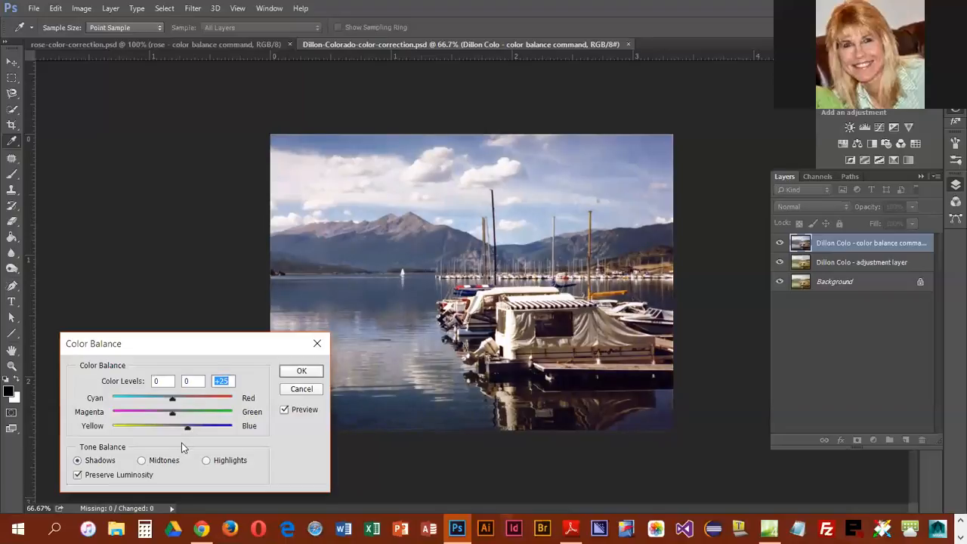
left_click_drag(173, 412, 170, 416)
left_click(165, 400)
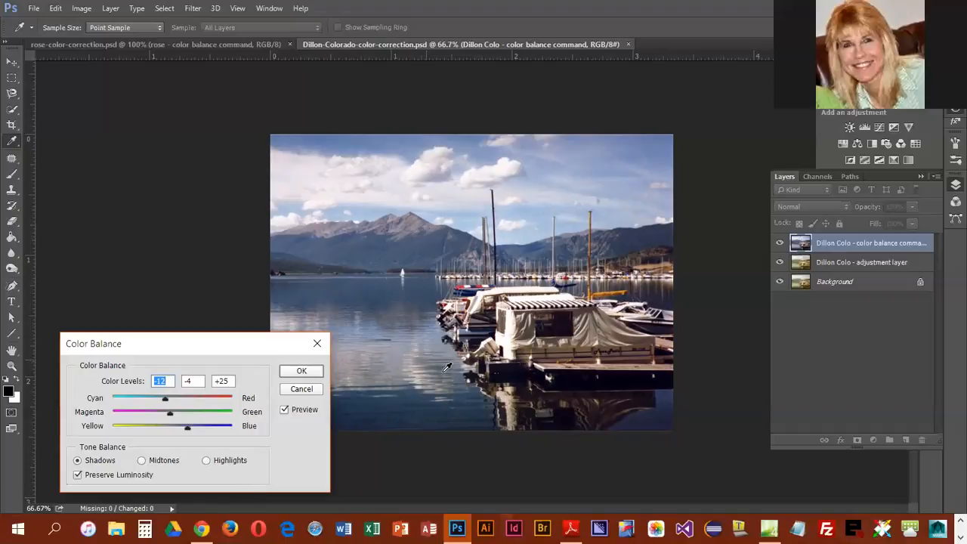
left_click(301, 372)
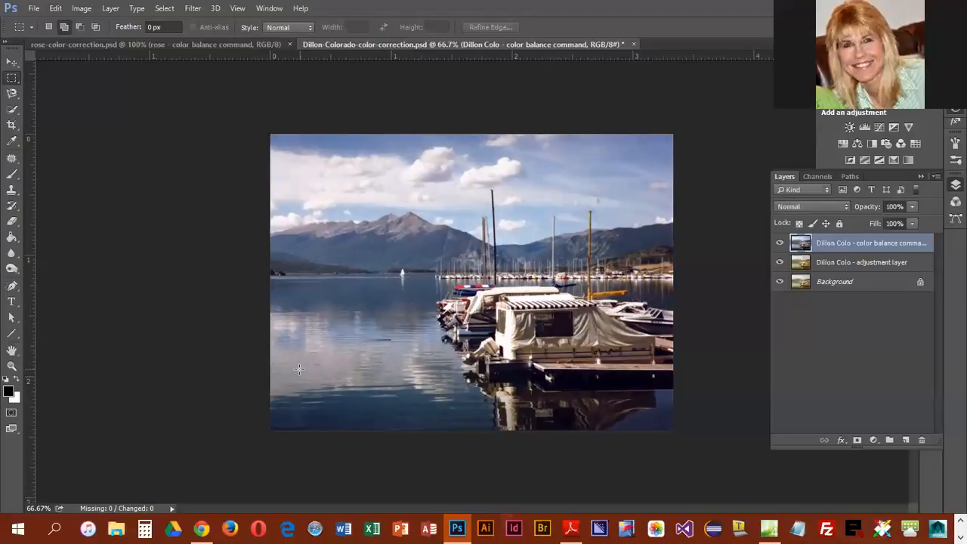
Step: Start a Brightness/Contrast adjustment on the Dillon Colo color balance layer and set the contrast to 38
left_click(83, 9)
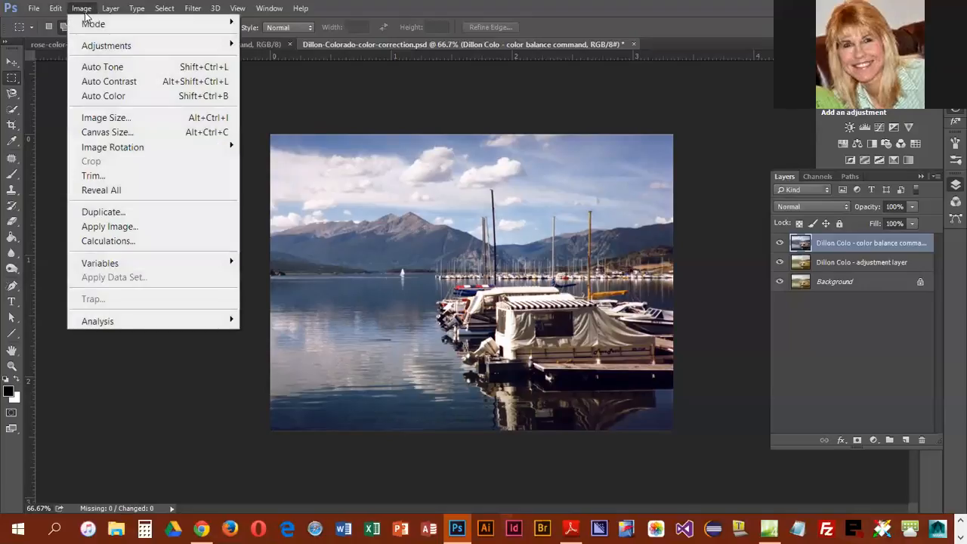
mouse_move(119, 48)
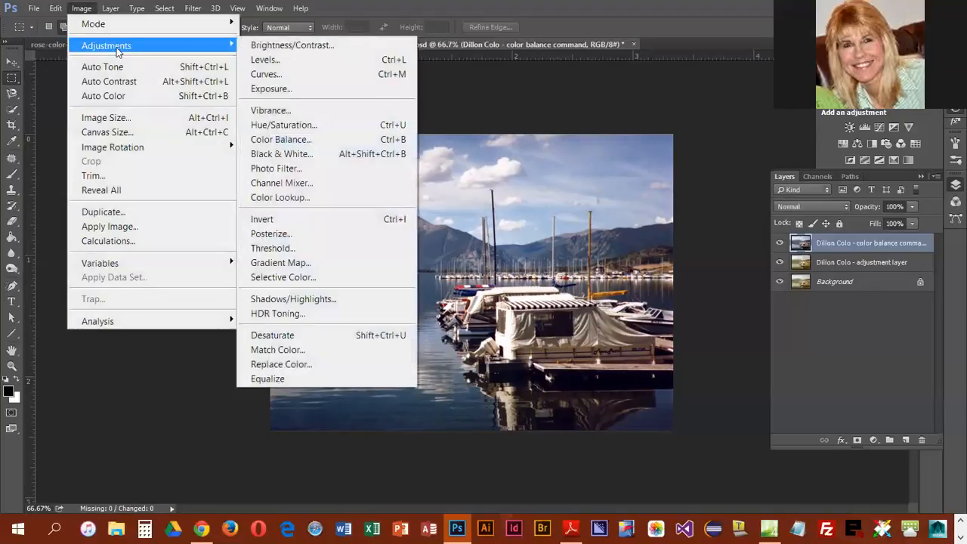
left_click(292, 42)
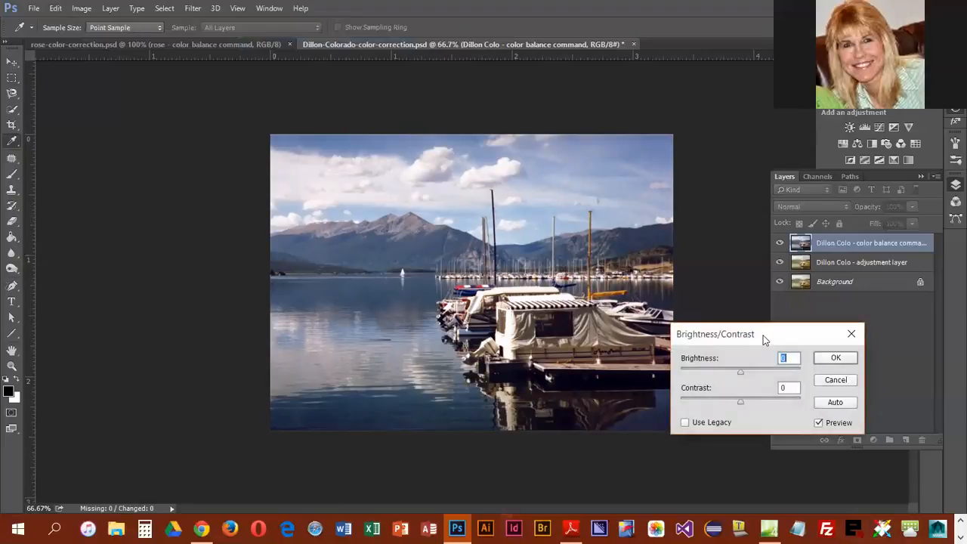
left_click_drag(765, 340, 761, 351)
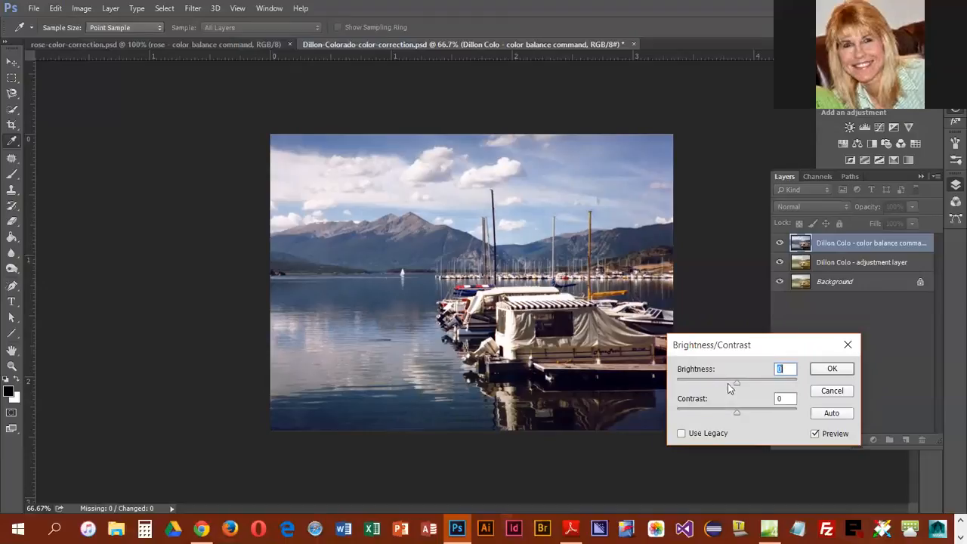
left_click_drag(735, 416, 759, 411)
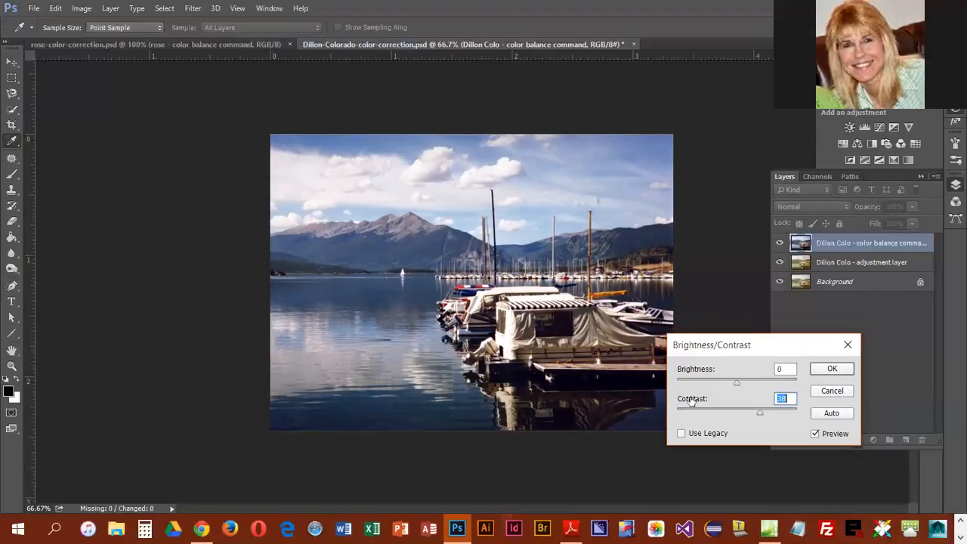
Step: Compare the lake photo with and without the contrast adjustment by switching its preview off and on repeatedly
left_click(816, 435)
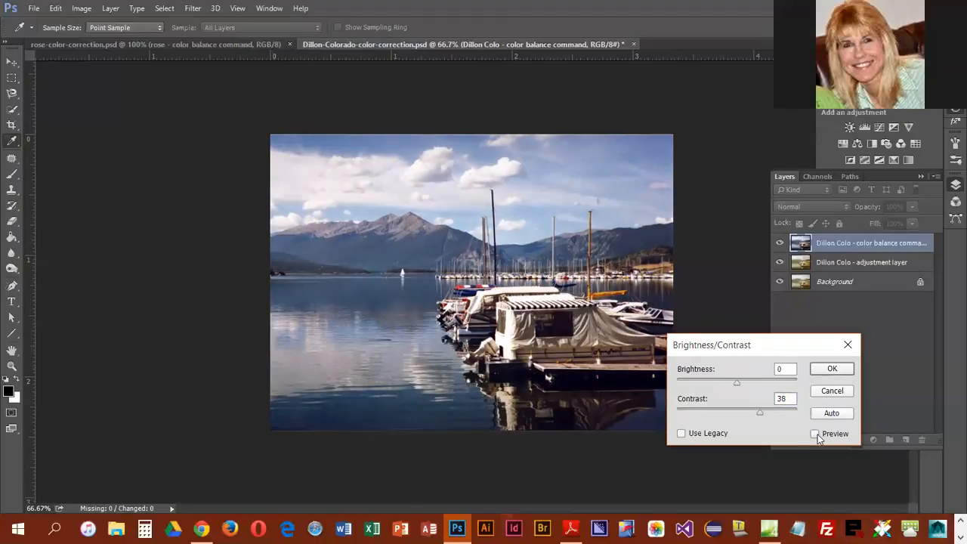
left_click(816, 434)
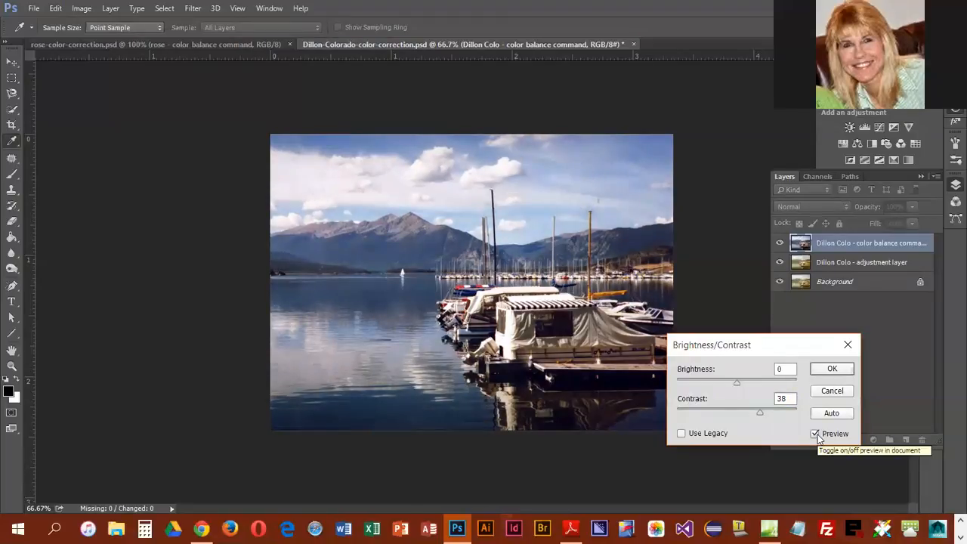
left_click(816, 435)
left_click(817, 434)
left_click(816, 435)
left_click(816, 435)
left_click(816, 435)
left_click(816, 435)
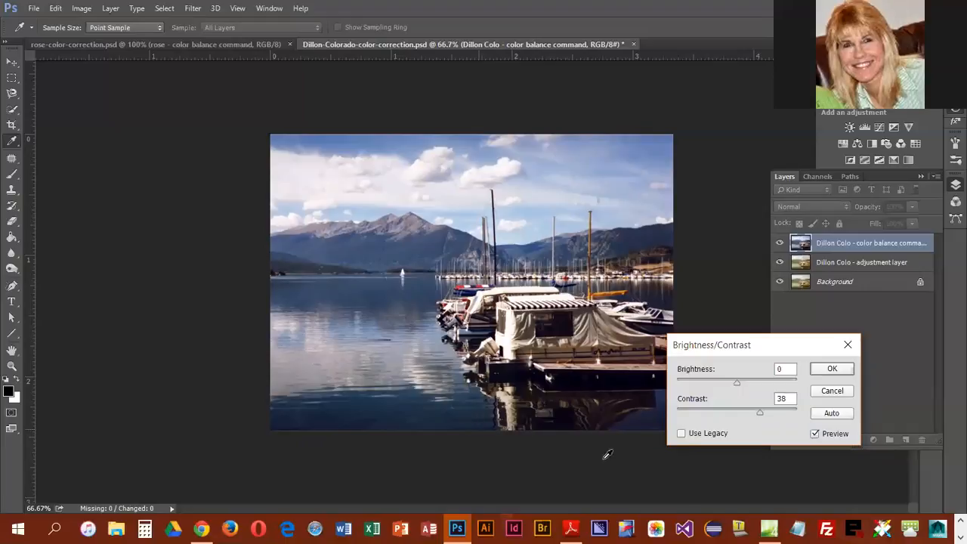
Step: Apply the Brightness/Contrast adjustment to the lake photo and save the document
left_click(832, 369)
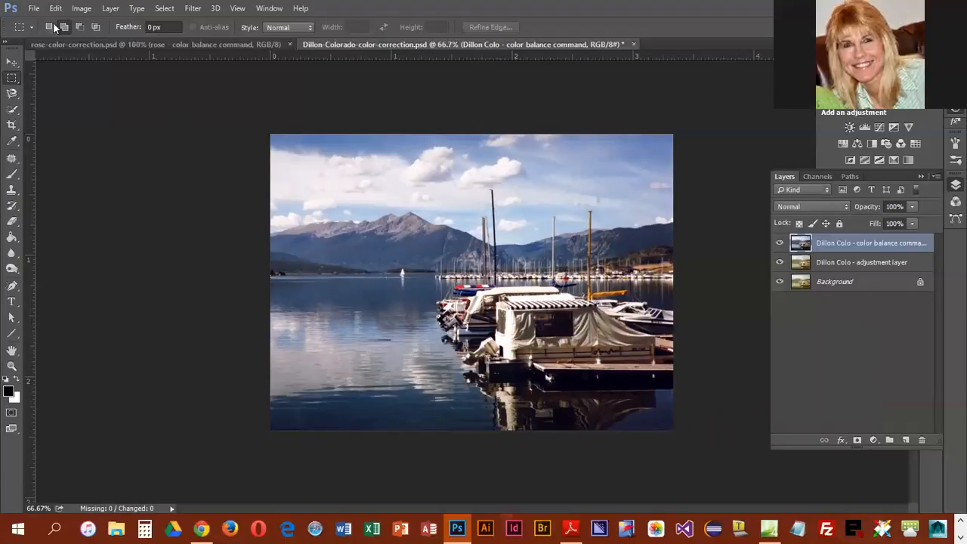
left_click(33, 8)
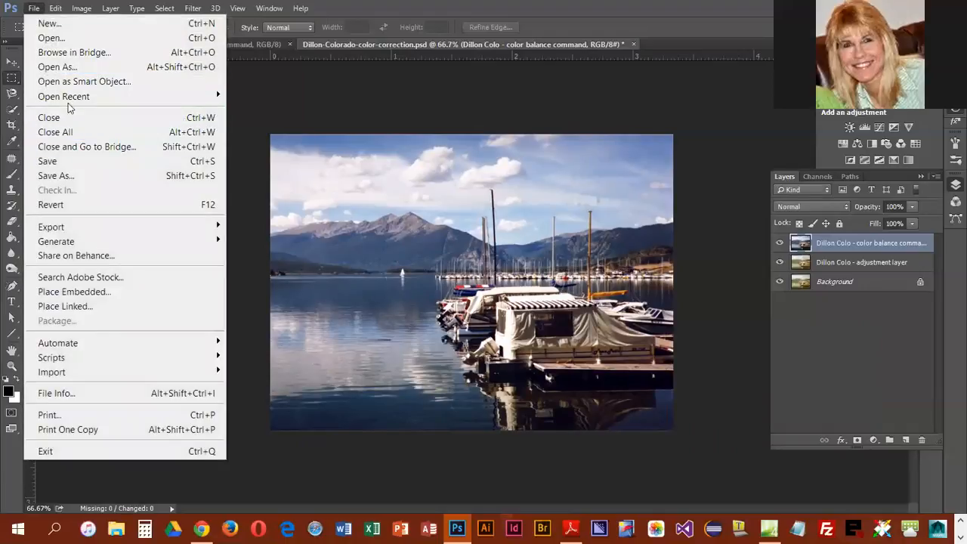
left_click(86, 160)
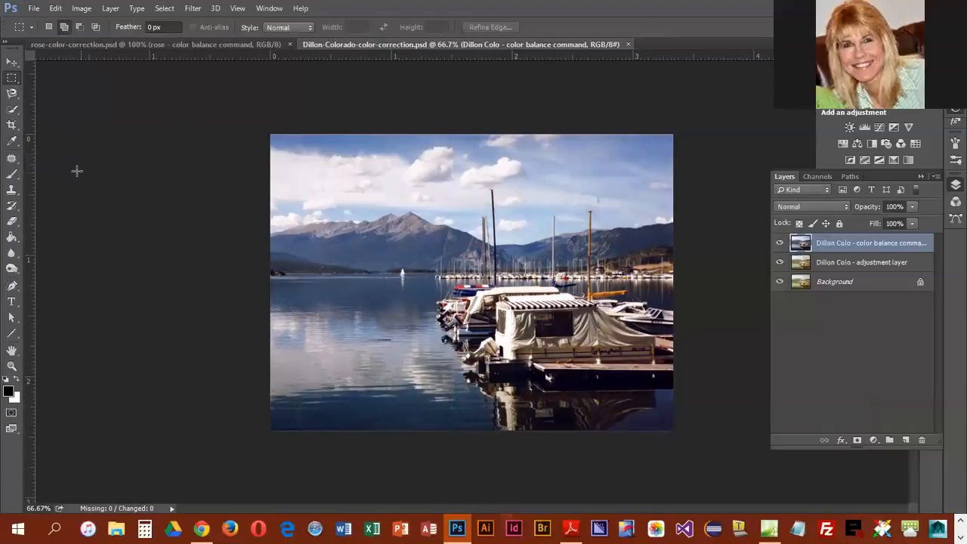